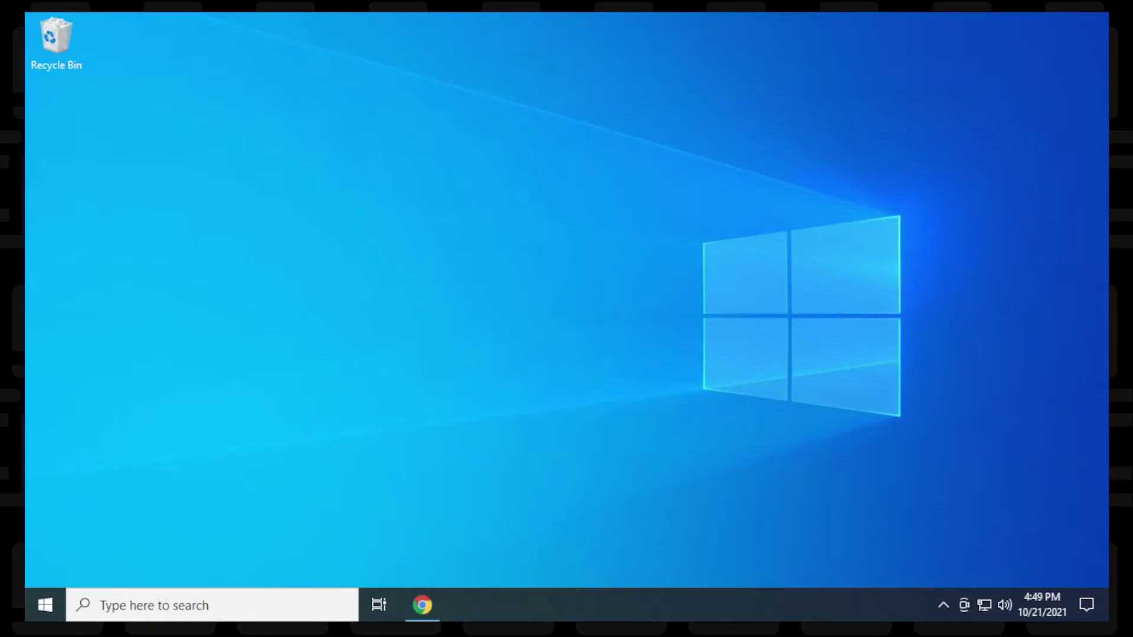
- Search Google for 'beam wallet' and open the official beam.mw result
click(430, 597)
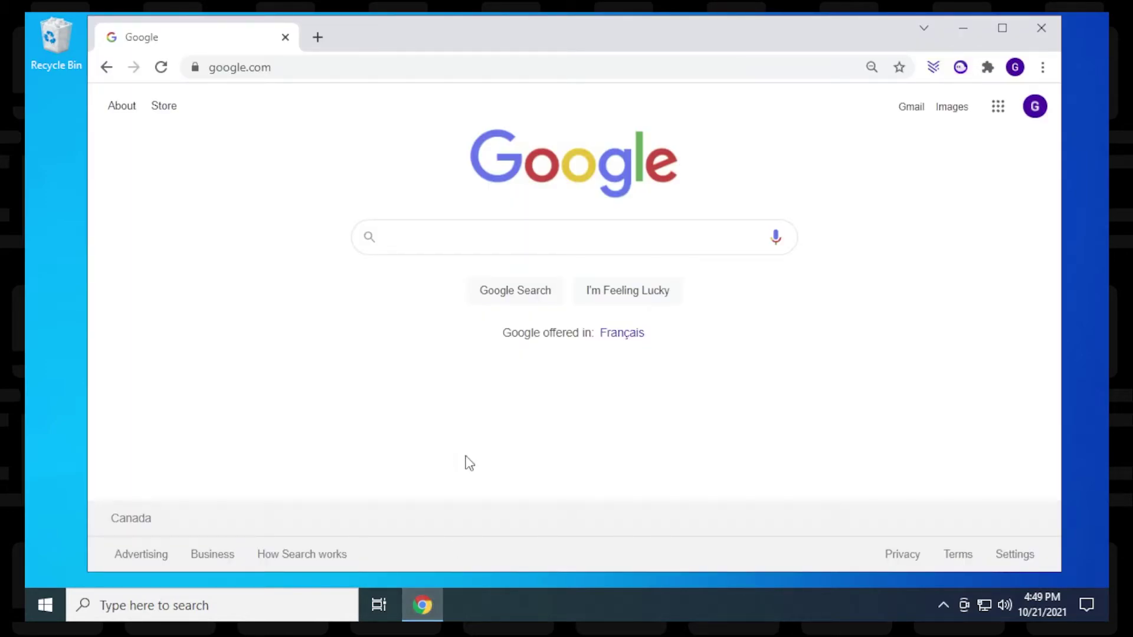
click(564, 246)
text(beam wallet)
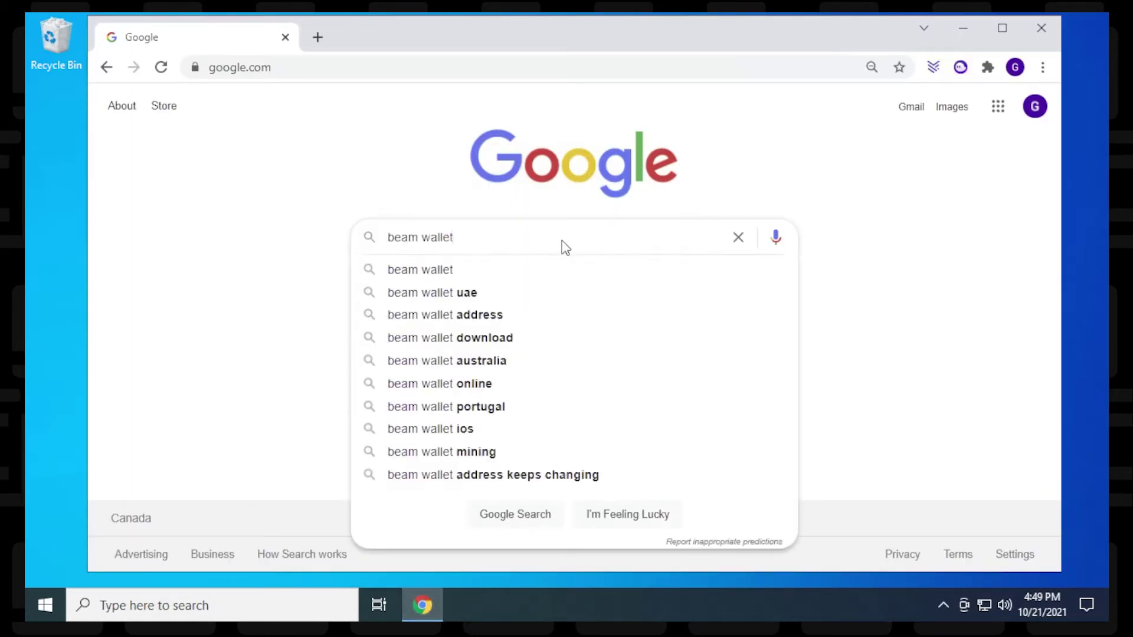
key(Return)
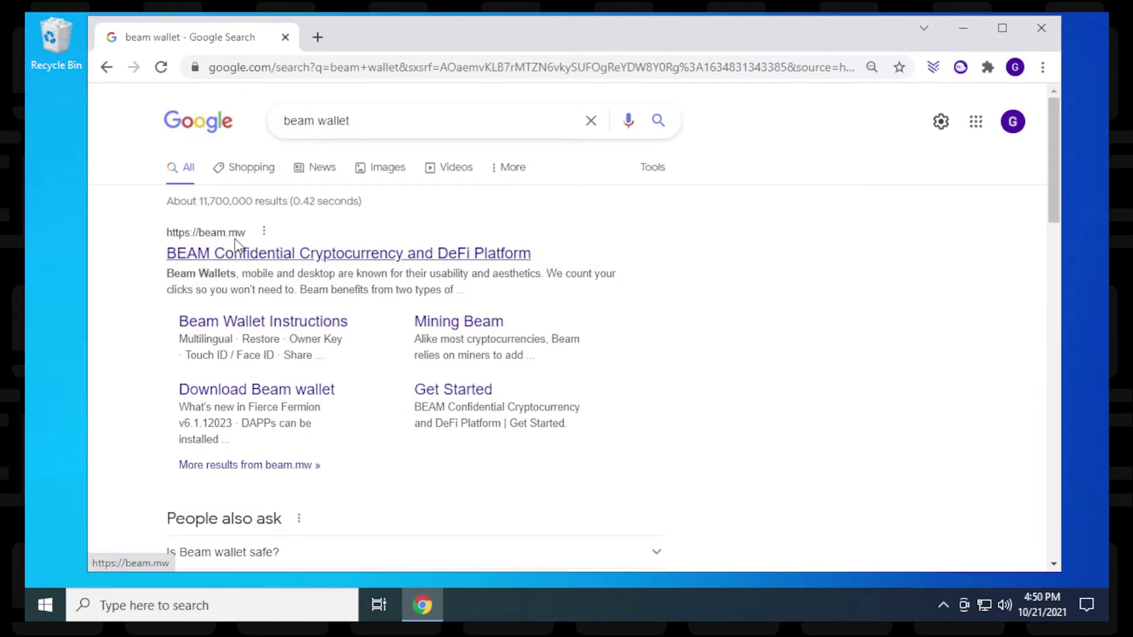
click(241, 254)
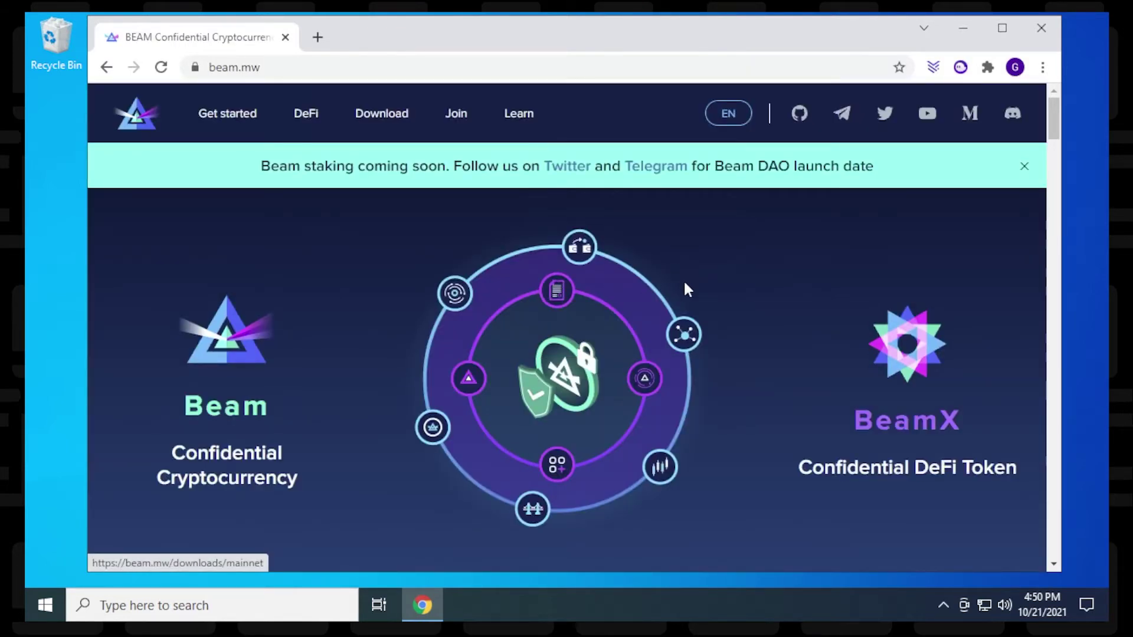
- Download the Beam Wallet 6.1.1 Windows desktop installer from beam.mw's Download menu
mouse_move(400, 125)
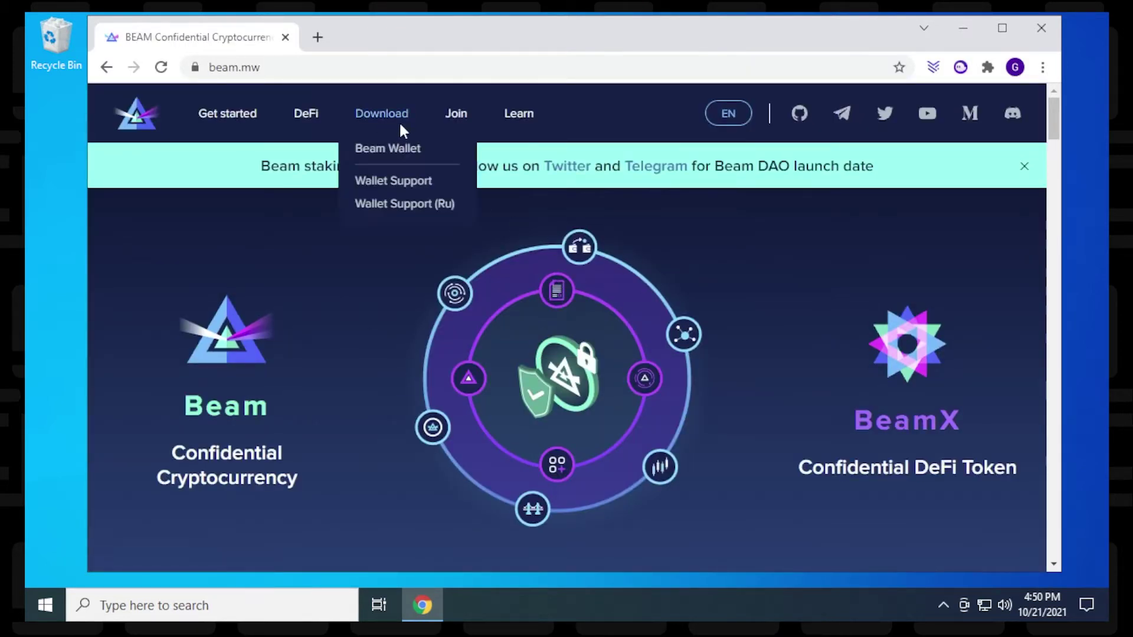
click(382, 147)
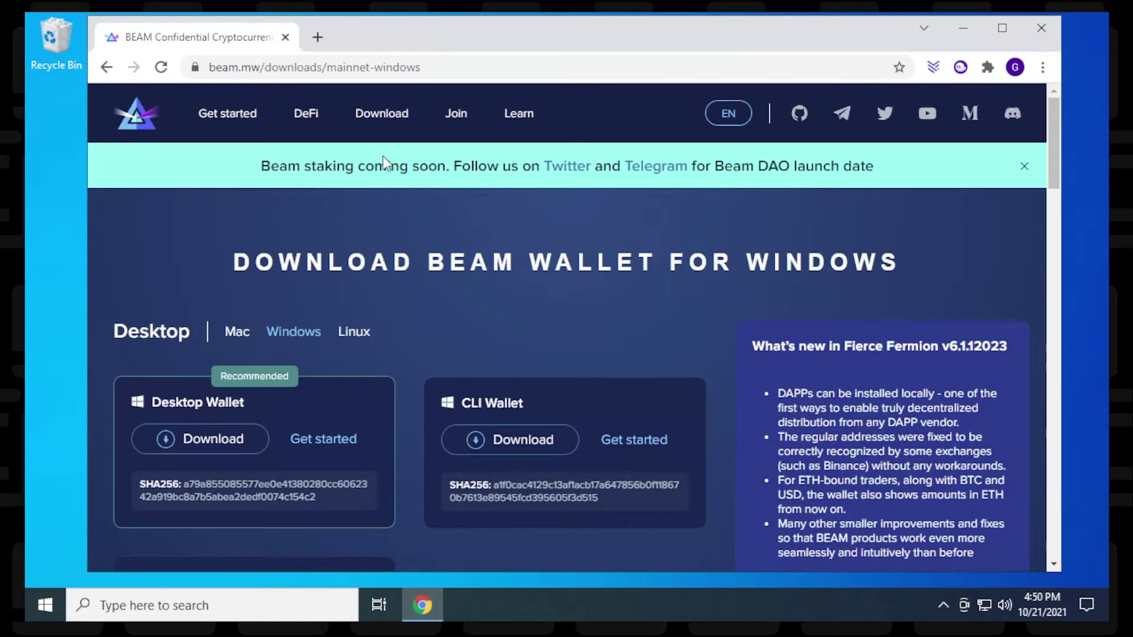
click(196, 441)
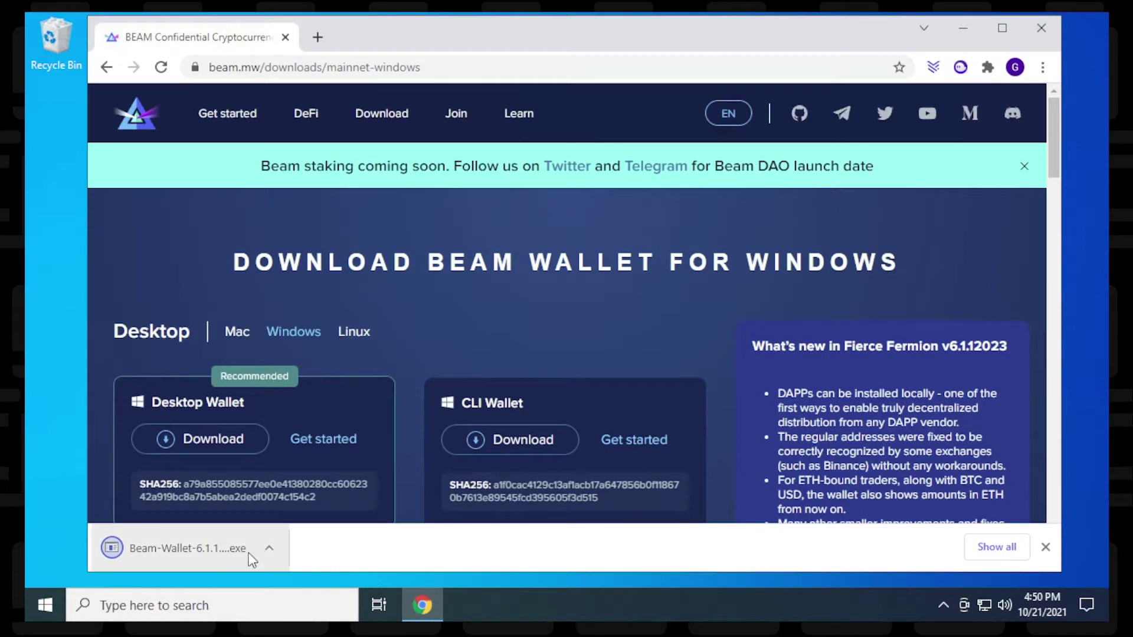
- Reveal Beam-Wallet-6.1.12023.4694.exe in the Downloads folder and run it as administrator
click(270, 550)
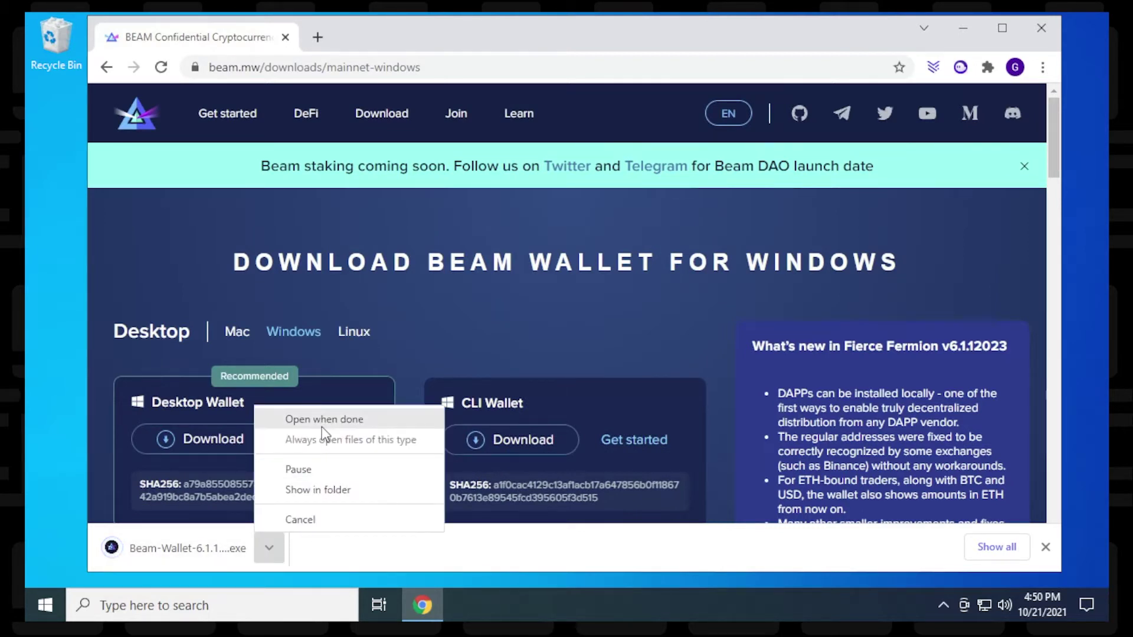
click(328, 490)
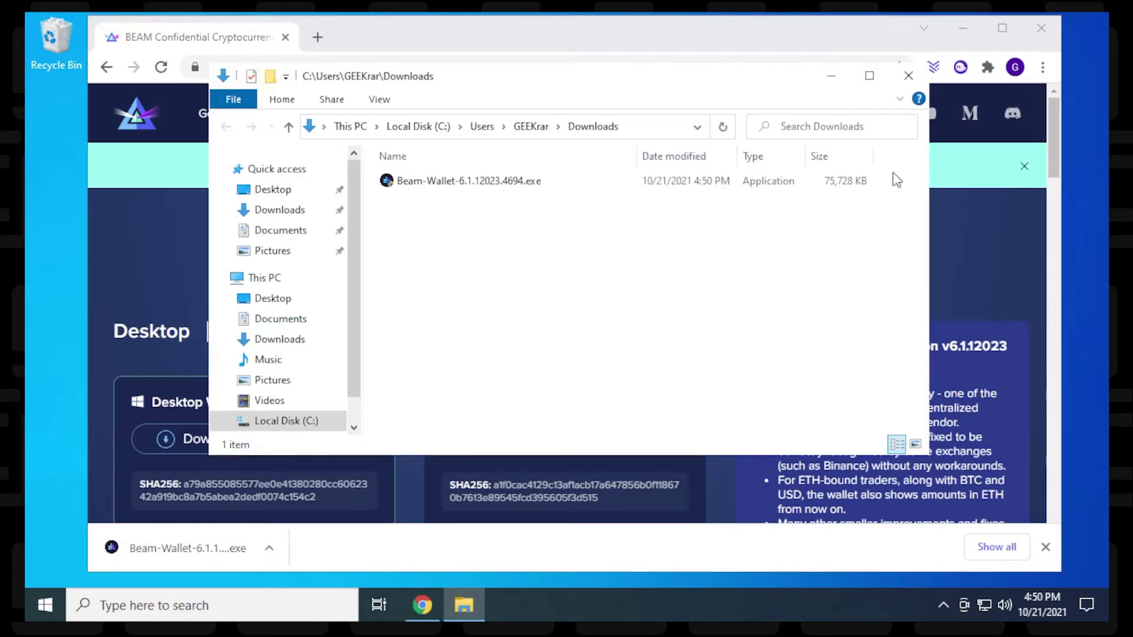
click(972, 30)
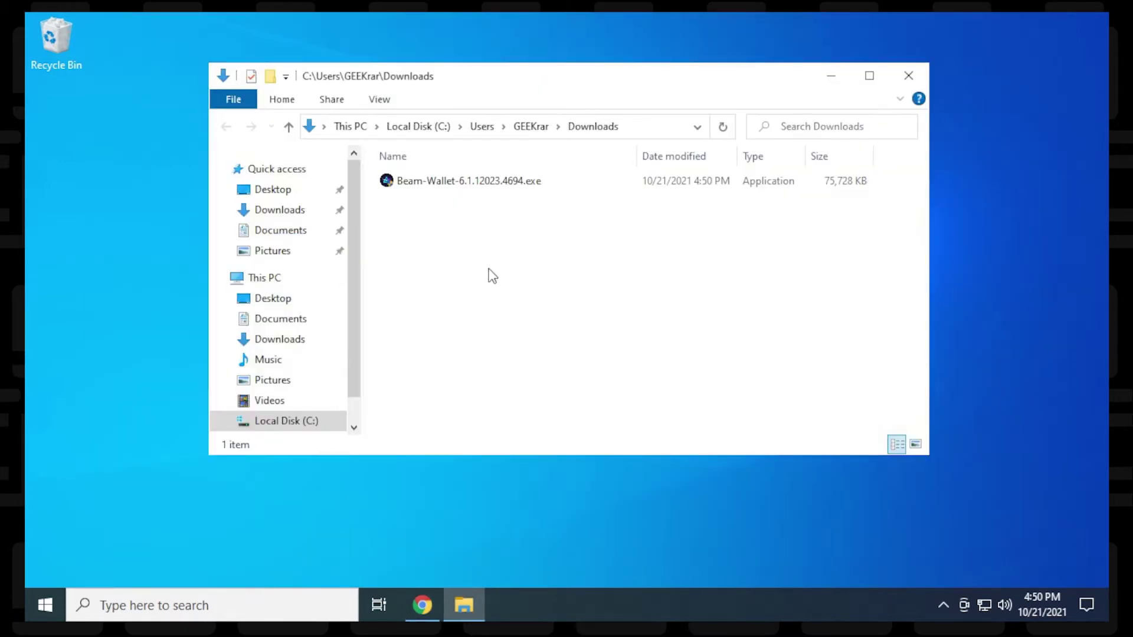
right_click(418, 182)
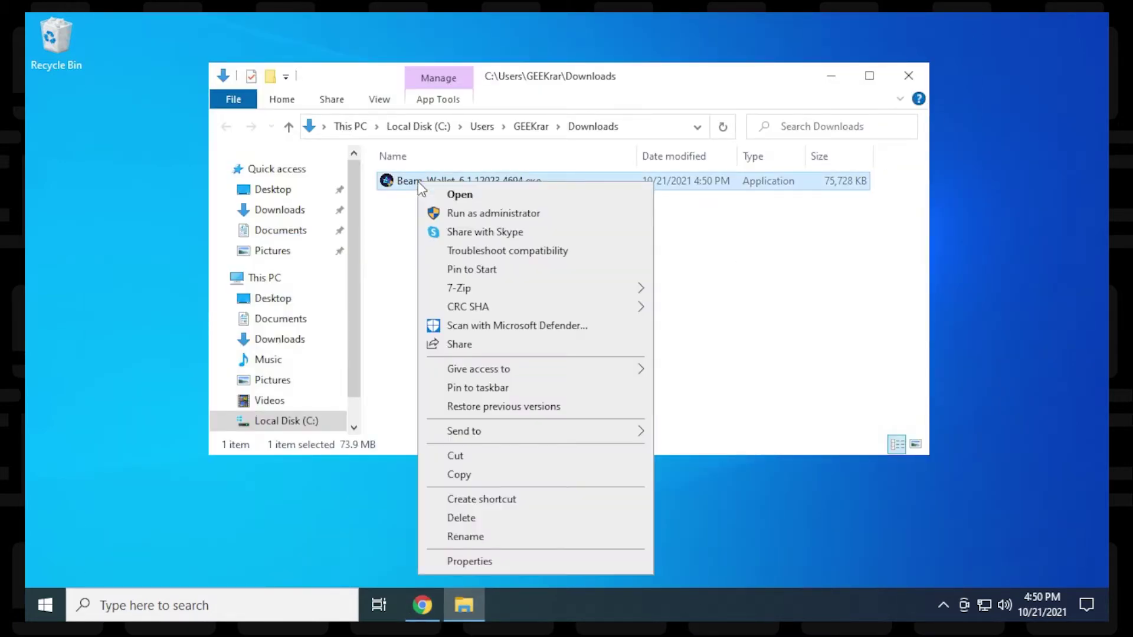
click(479, 213)
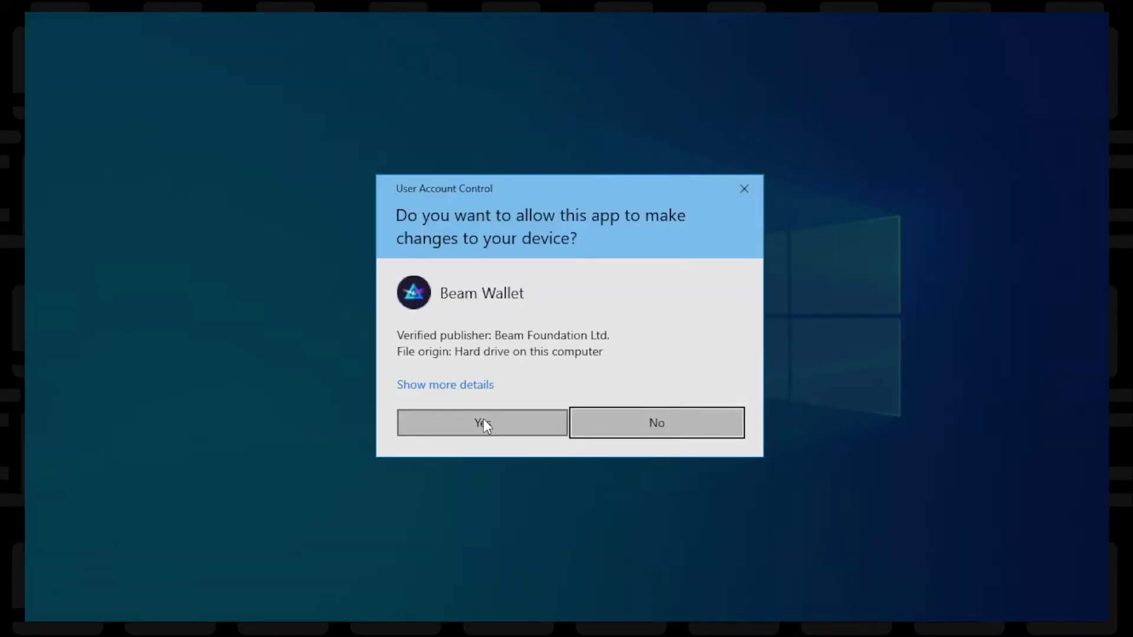
- Approve the UAC prompt, keep the default C:\Program Files\Beam Wallet\ path, and install
click(483, 420)
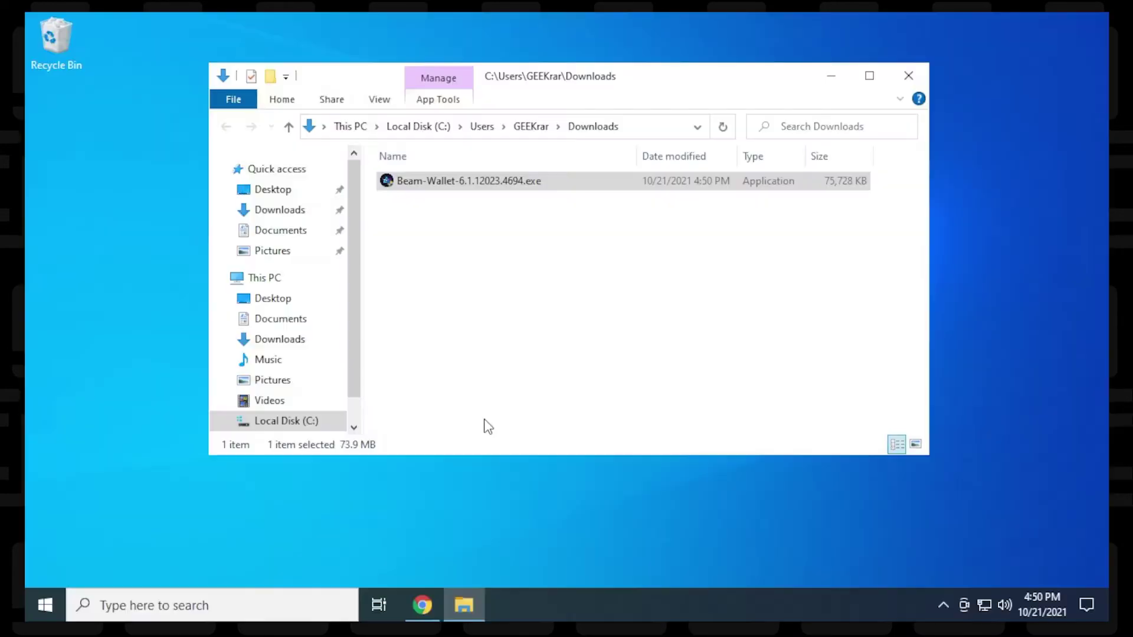
click(838, 76)
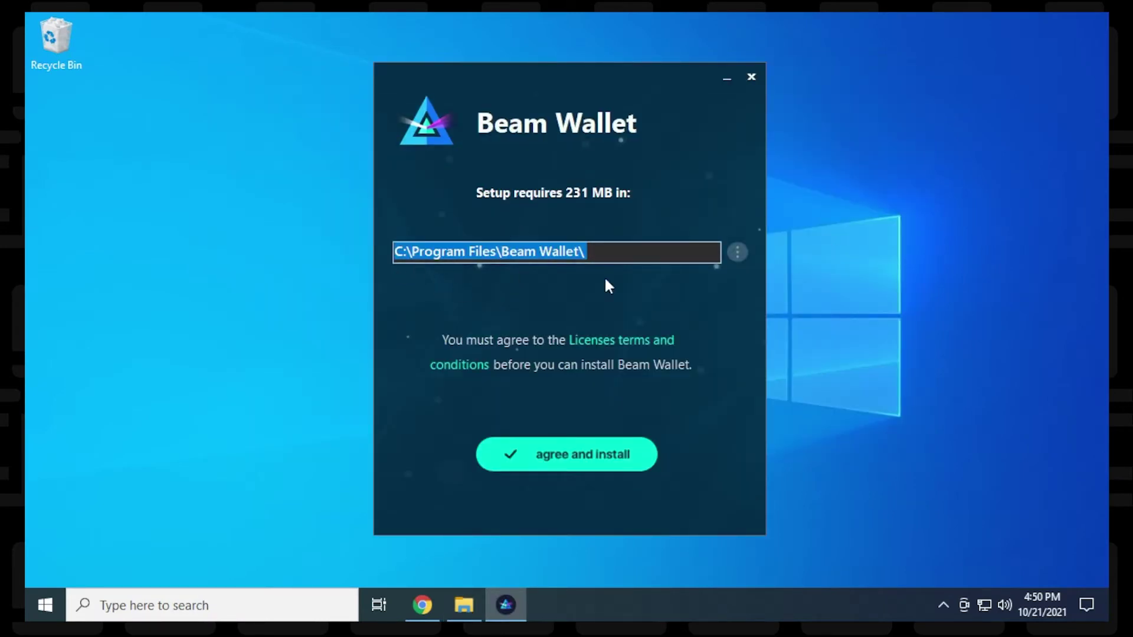
click(736, 253)
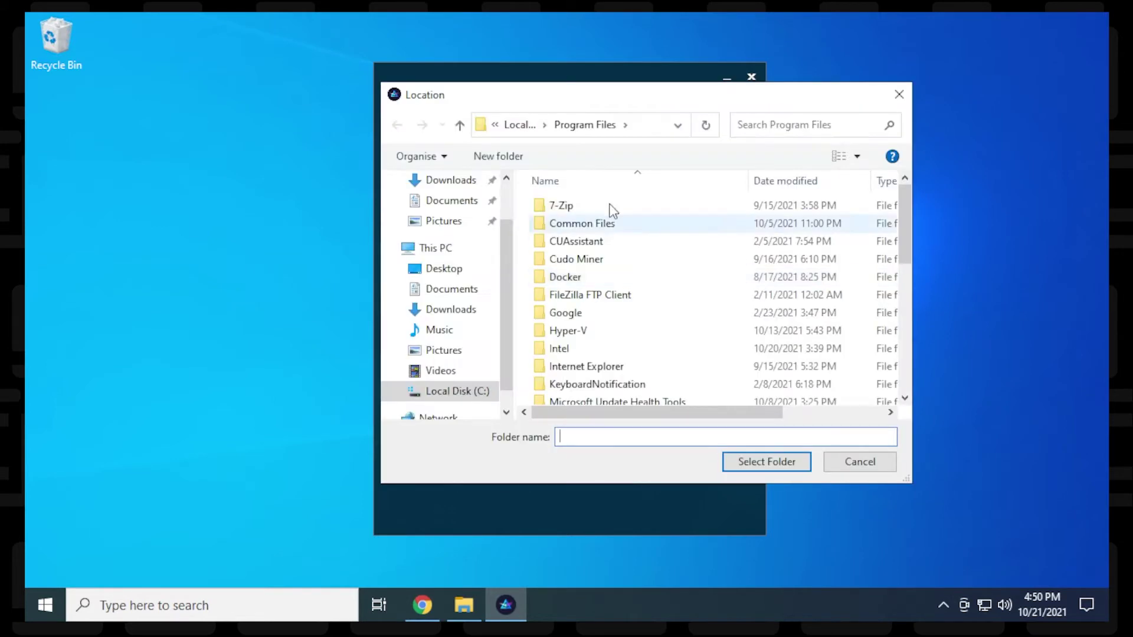
click(899, 95)
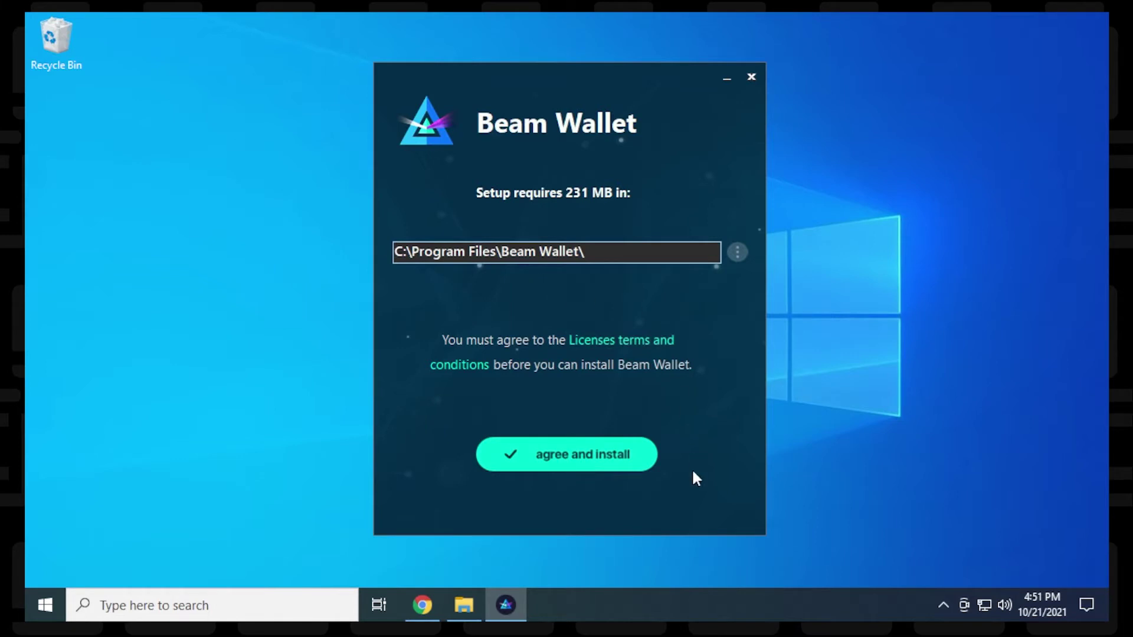
click(546, 455)
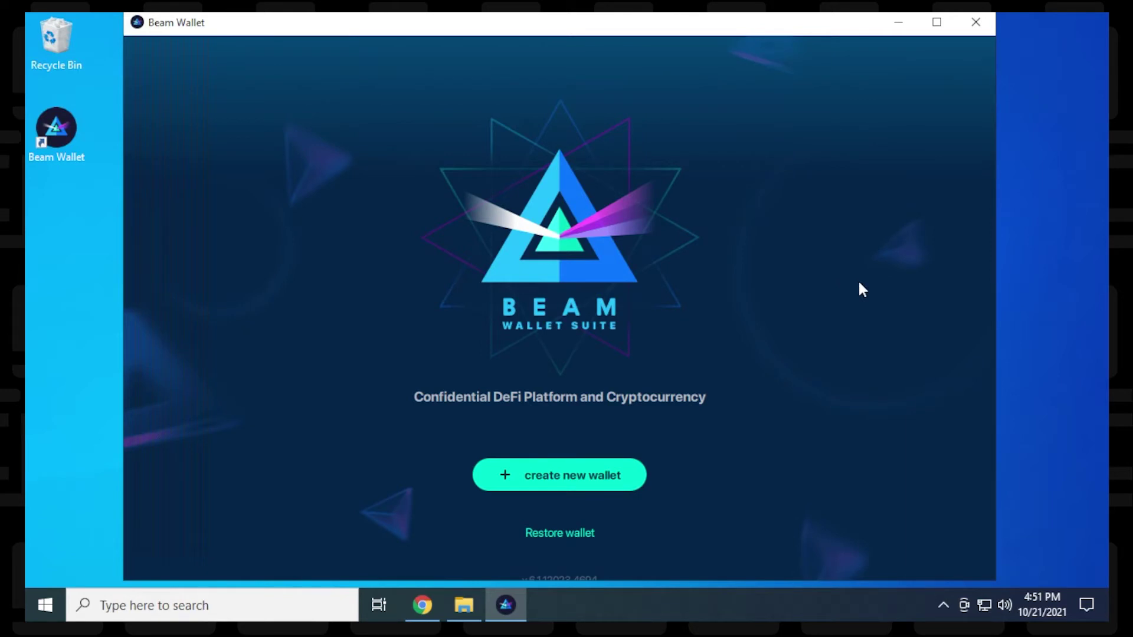
- Choose to create a new wallet and generate its 12-word seed phrase
click(554, 473)
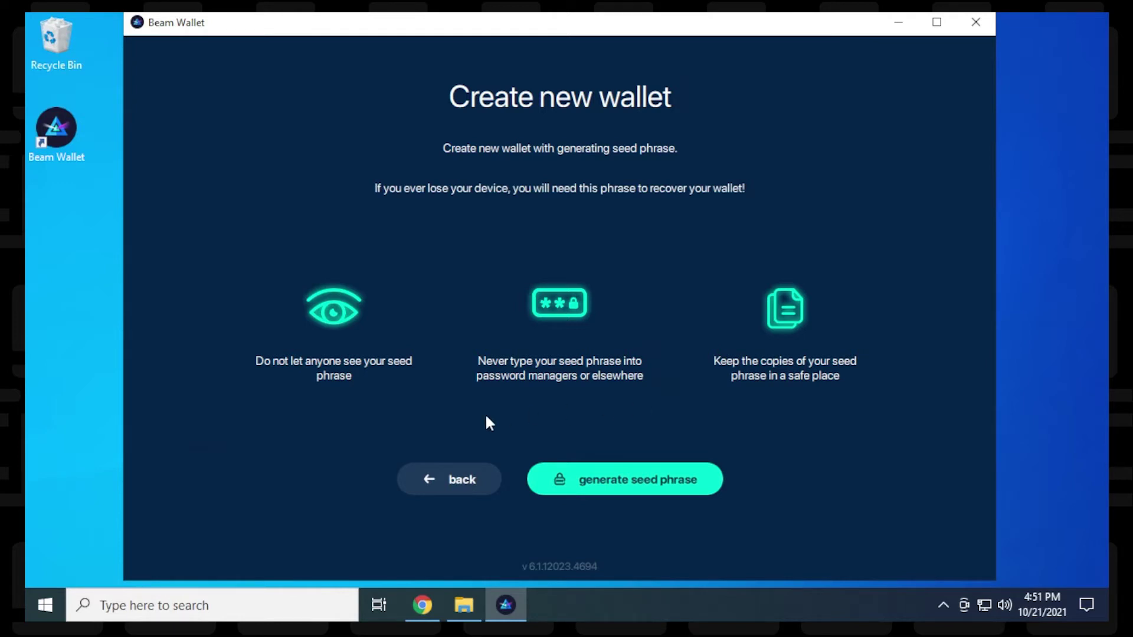
click(633, 483)
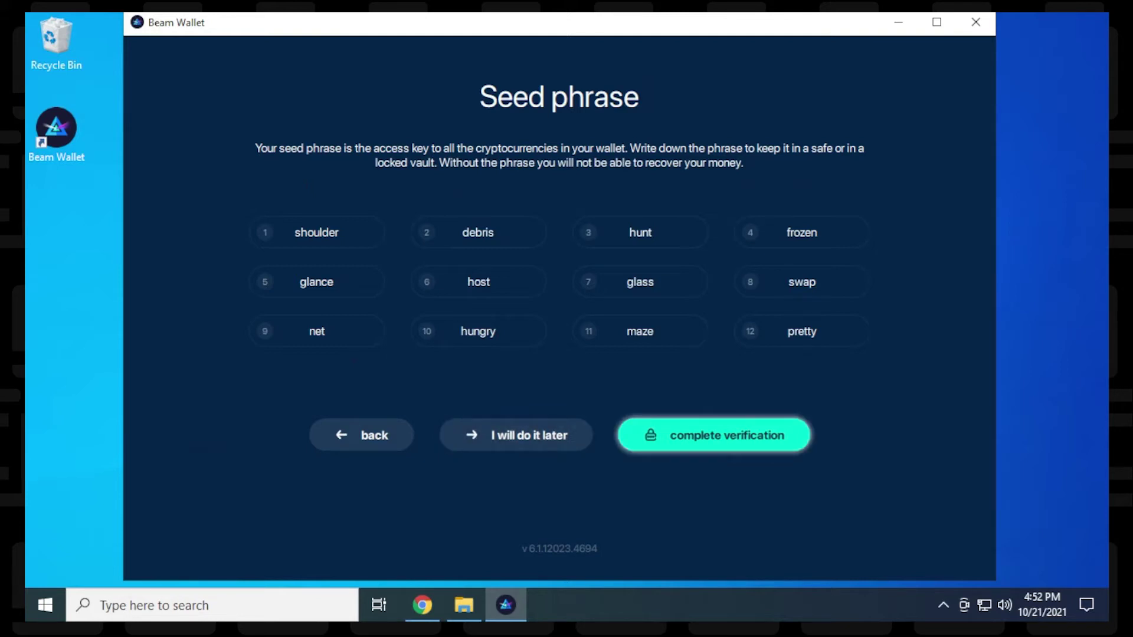
- Dismiss the paper-backup warning and fill in requested seed words 12 and 2
click(696, 437)
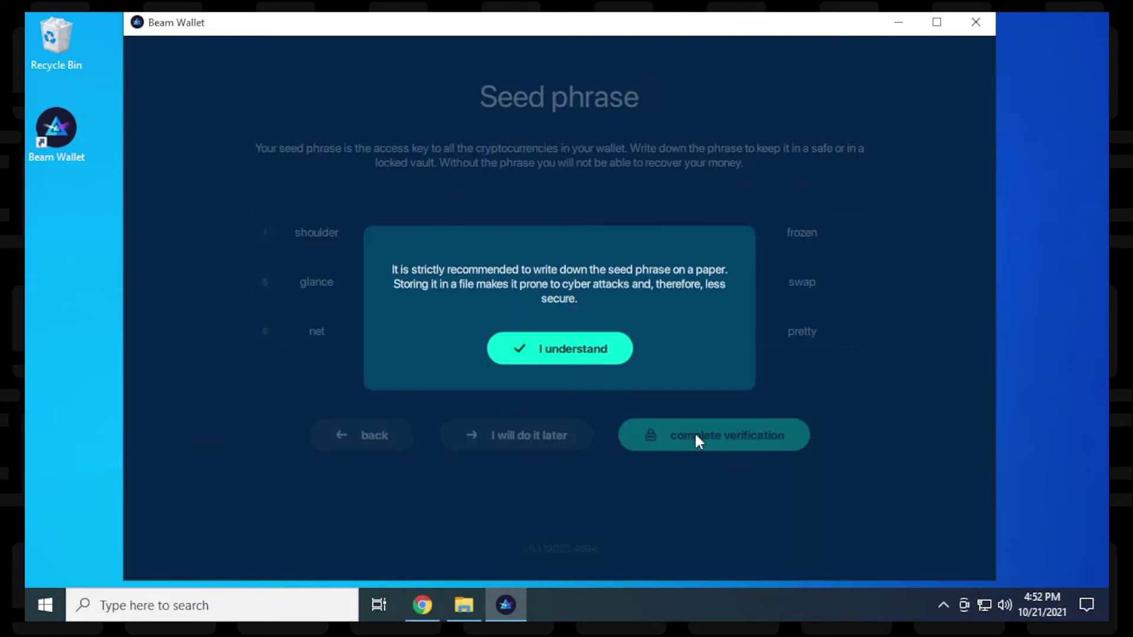
click(568, 354)
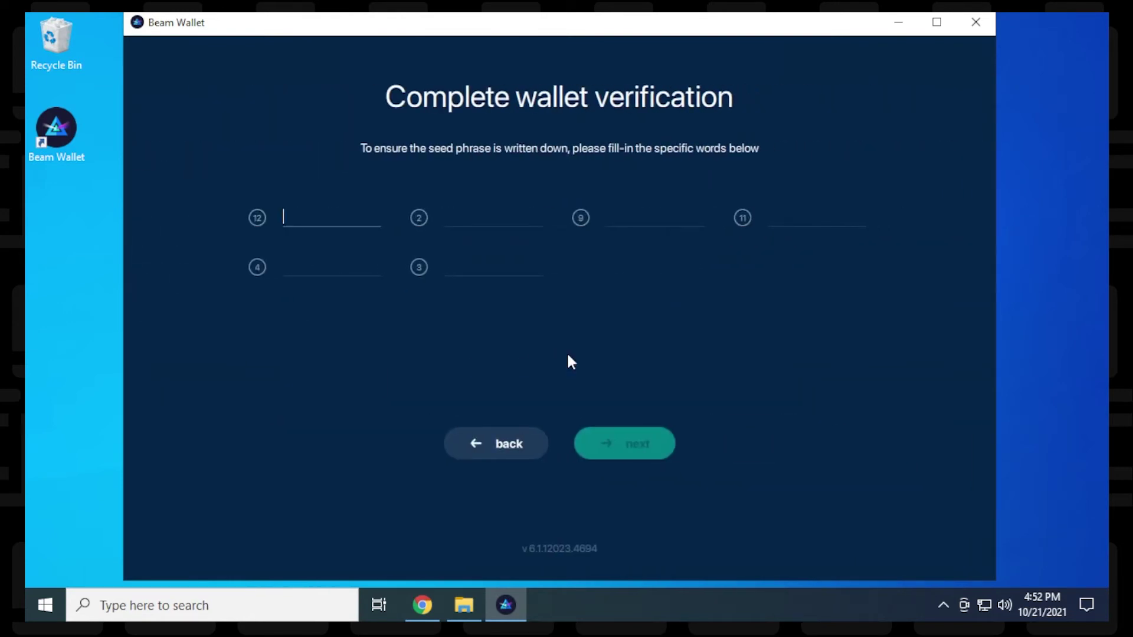
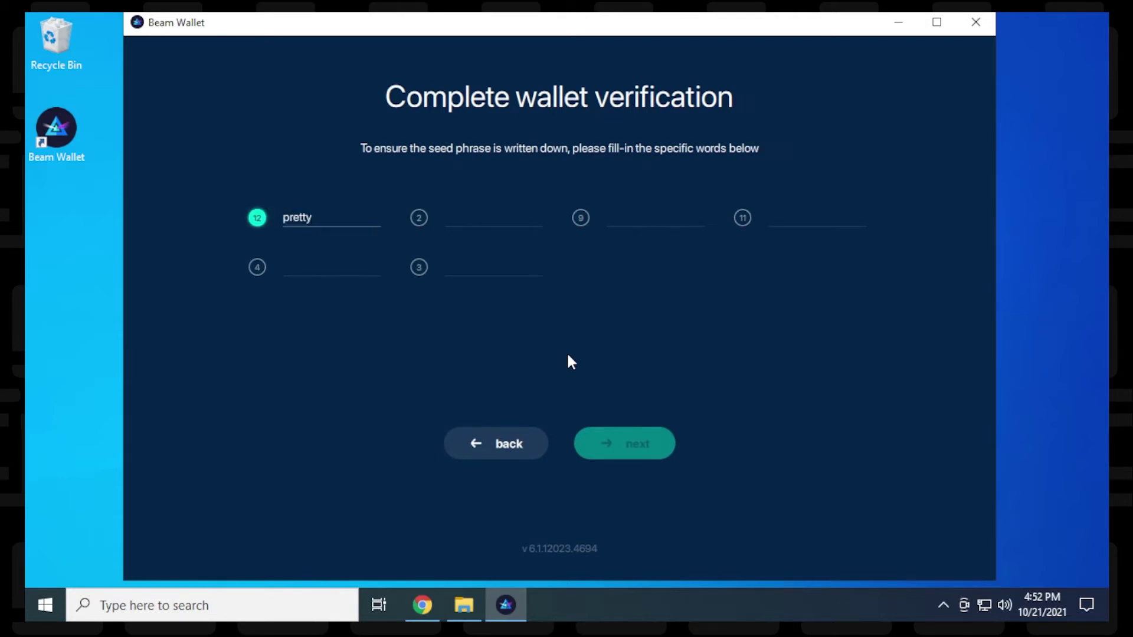
key(Tab)
key(Tab)
- Fill in the remaining four requested seed words, starting with words 9 and 11
key(Tab)
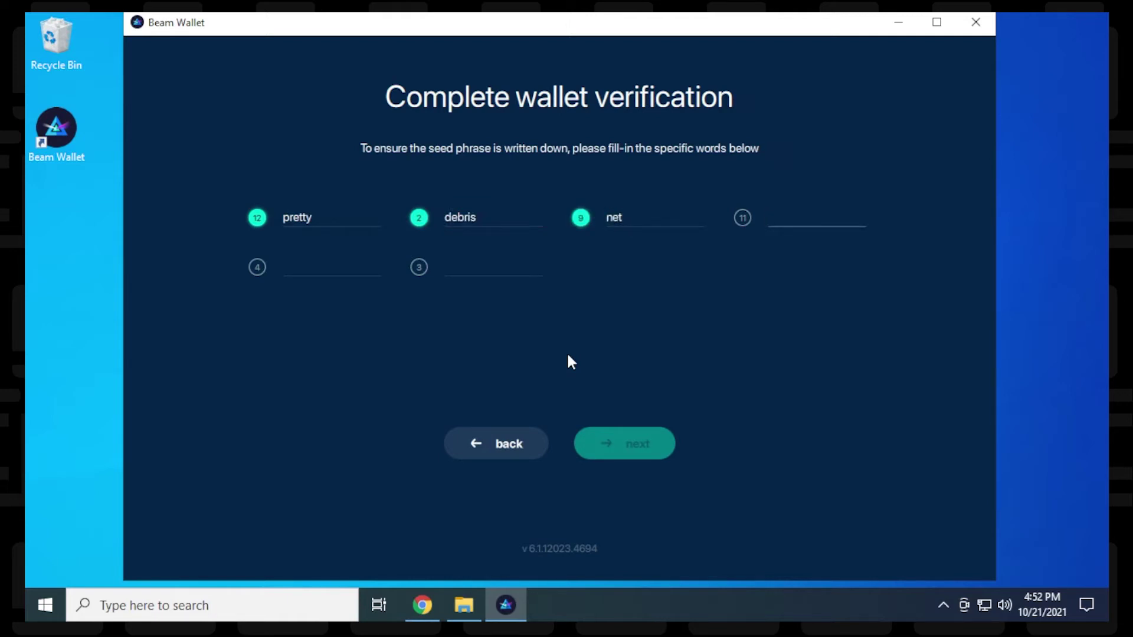
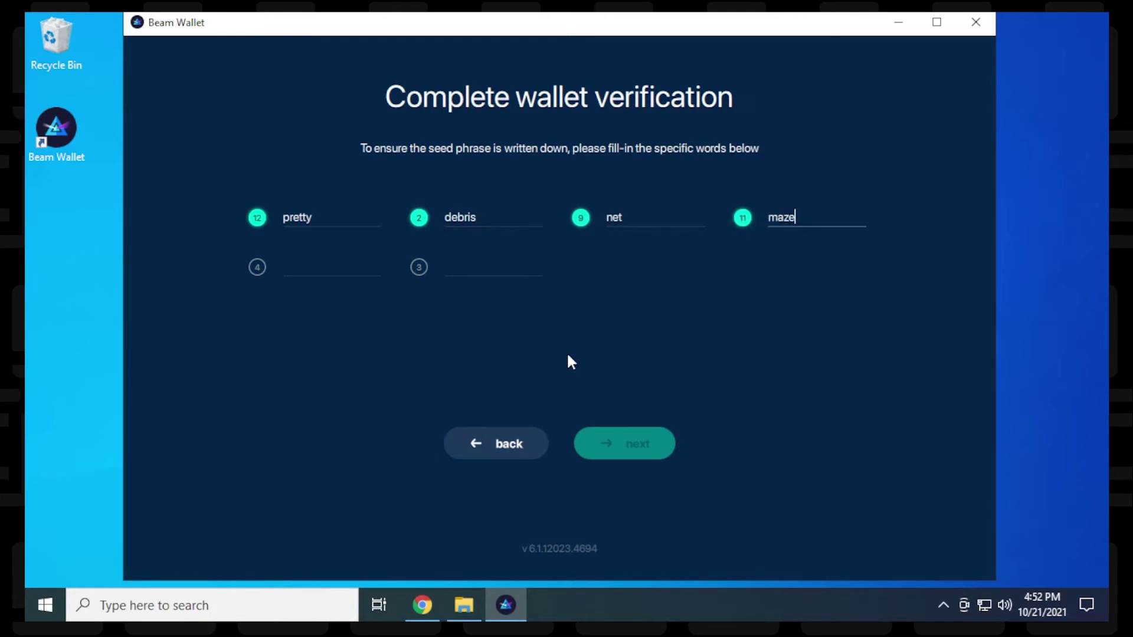
key(Tab)
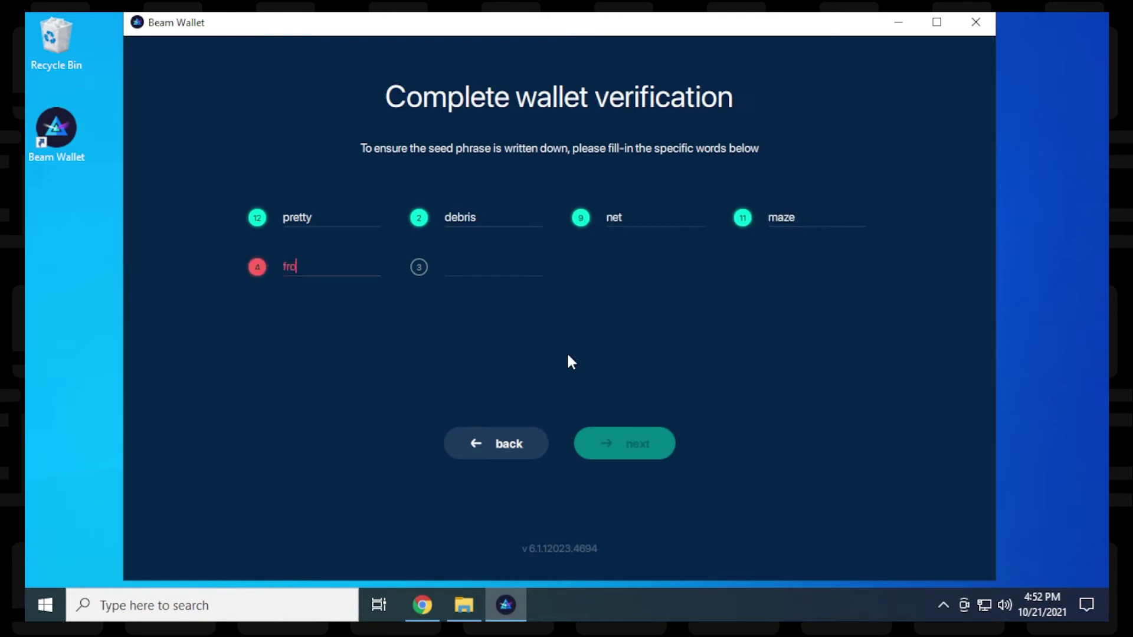
key(Tab)
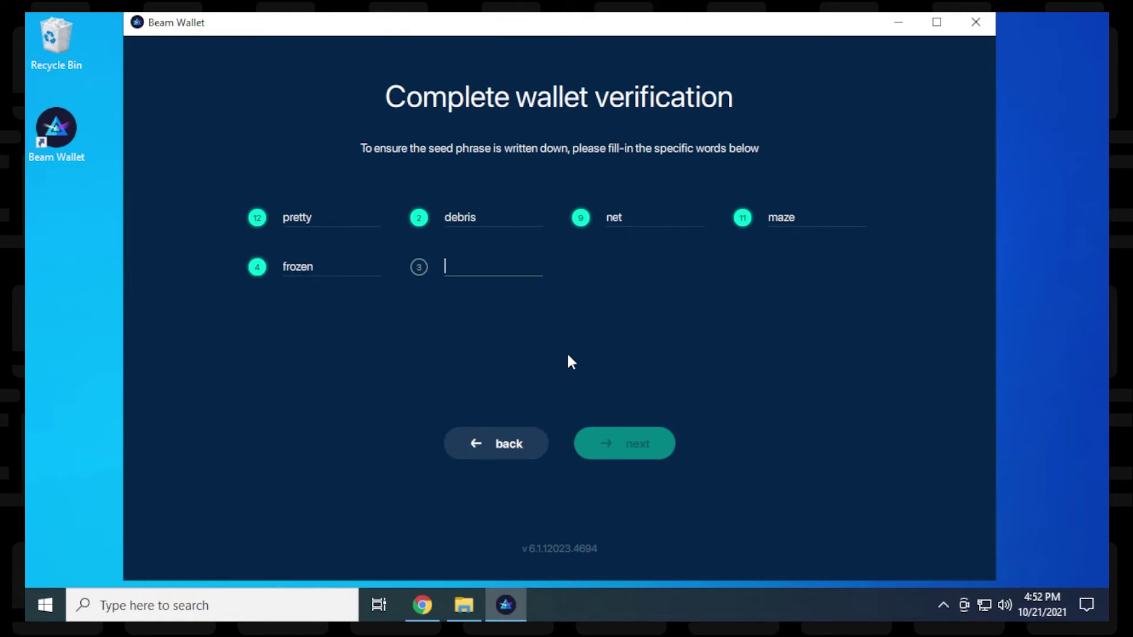
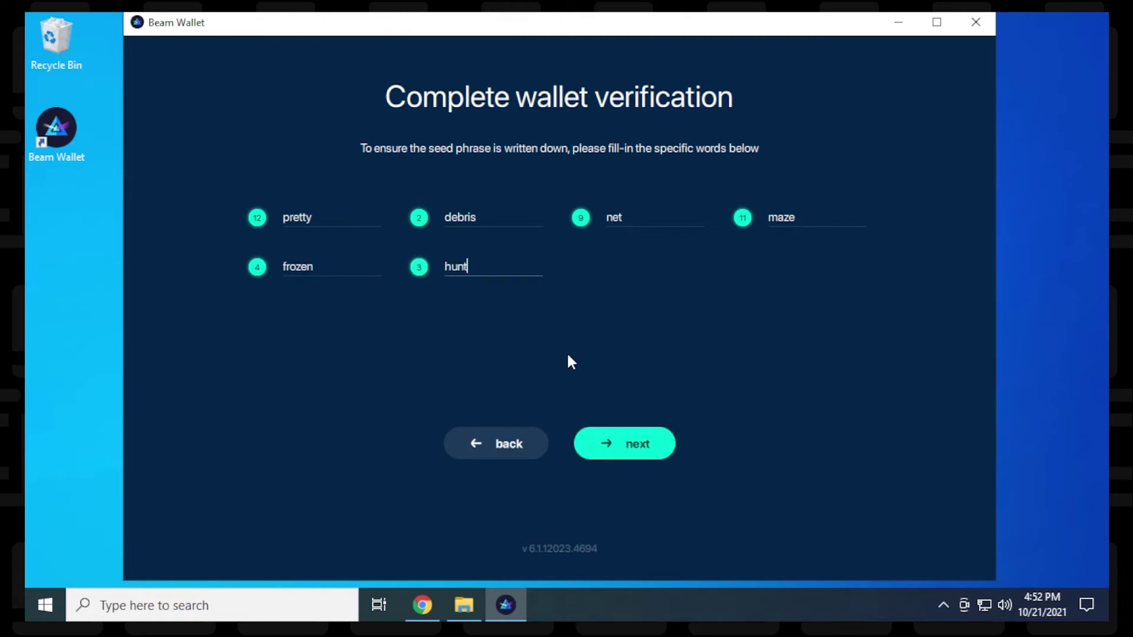
- Enter the wallet password in both Password and Confirm password fields and continue
click(609, 443)
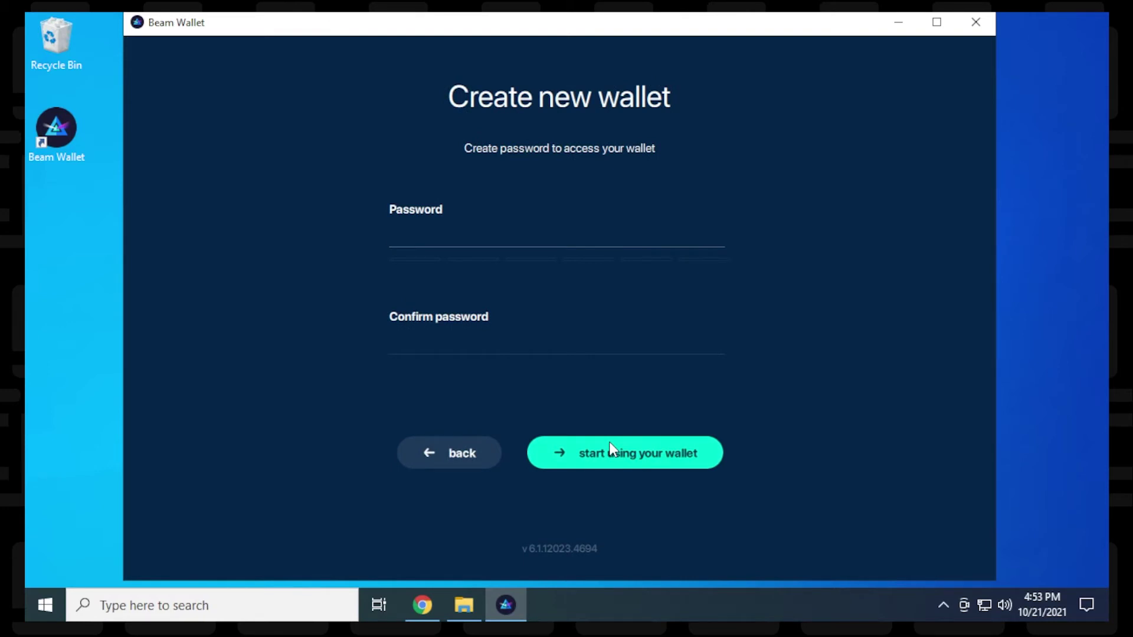
text(**********)
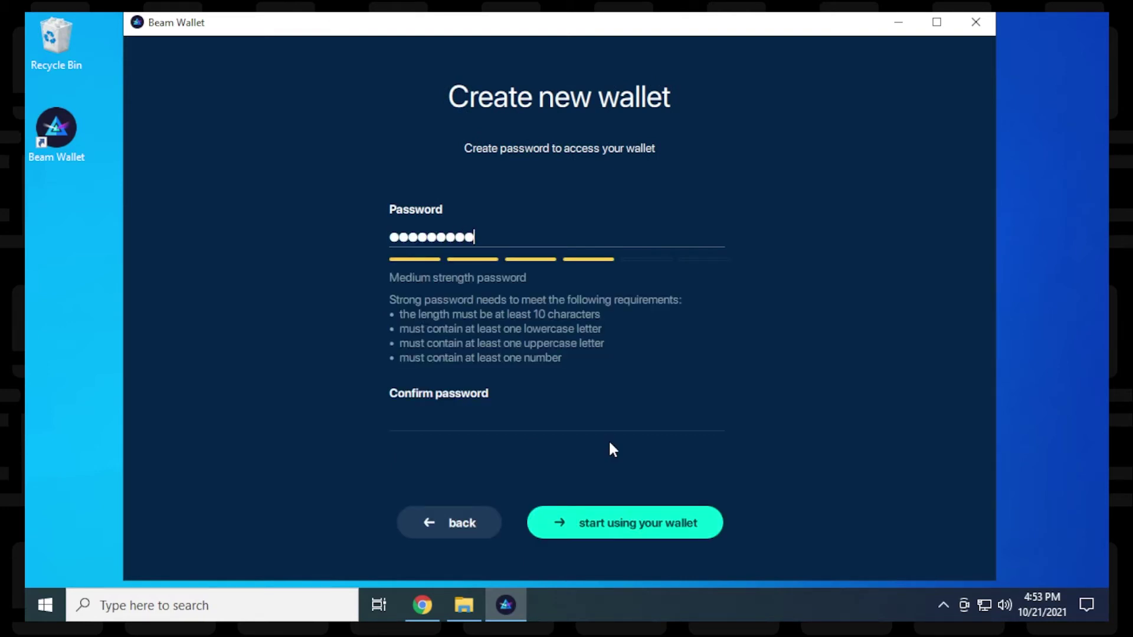
key(Tab)
key(ctrl+v)
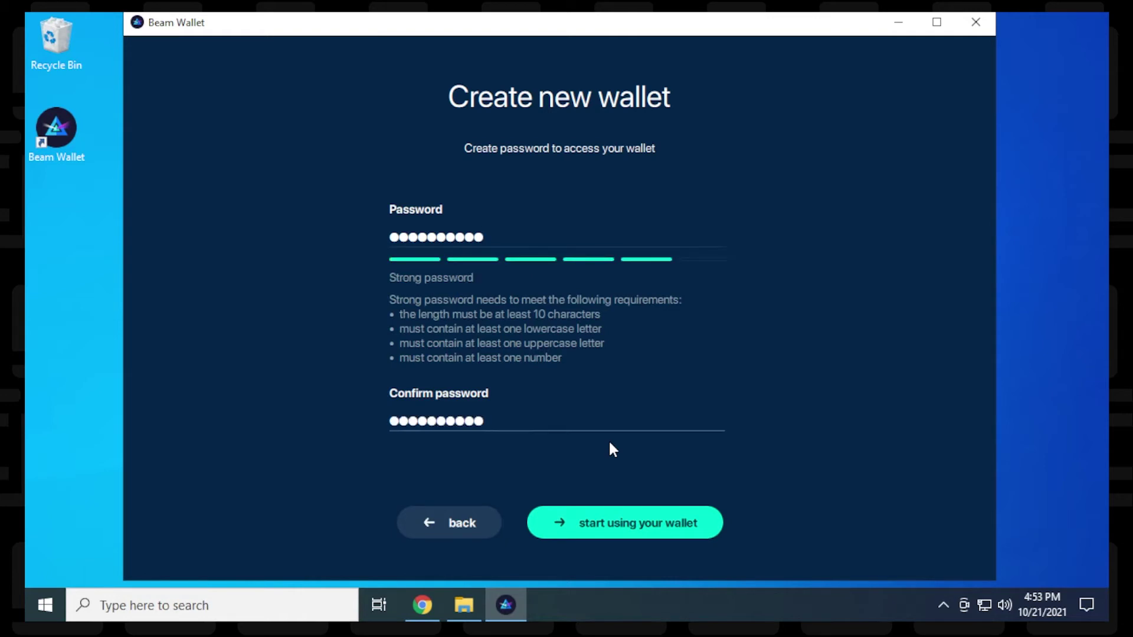
click(636, 523)
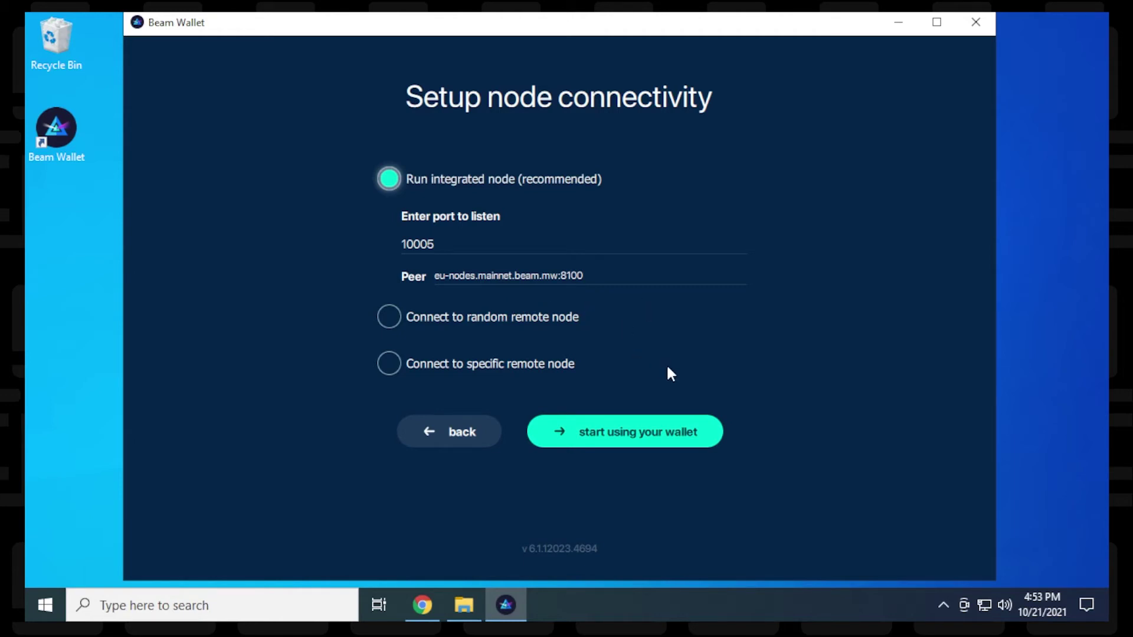
- Start the wallet with Run integrated node and allow it through the Windows firewall
click(627, 435)
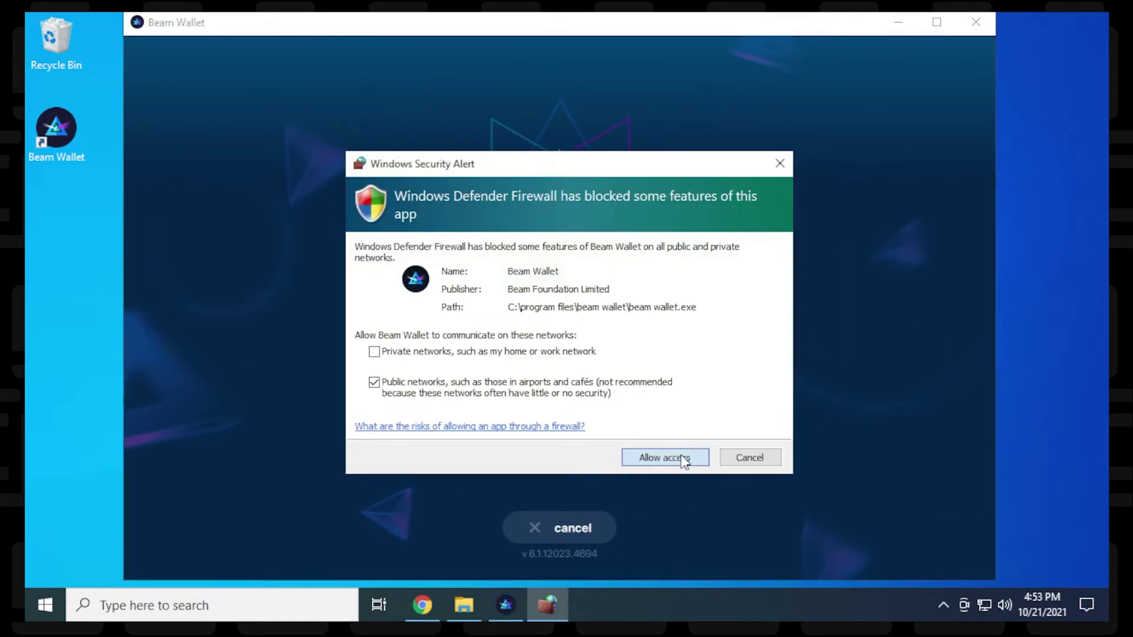
click(683, 460)
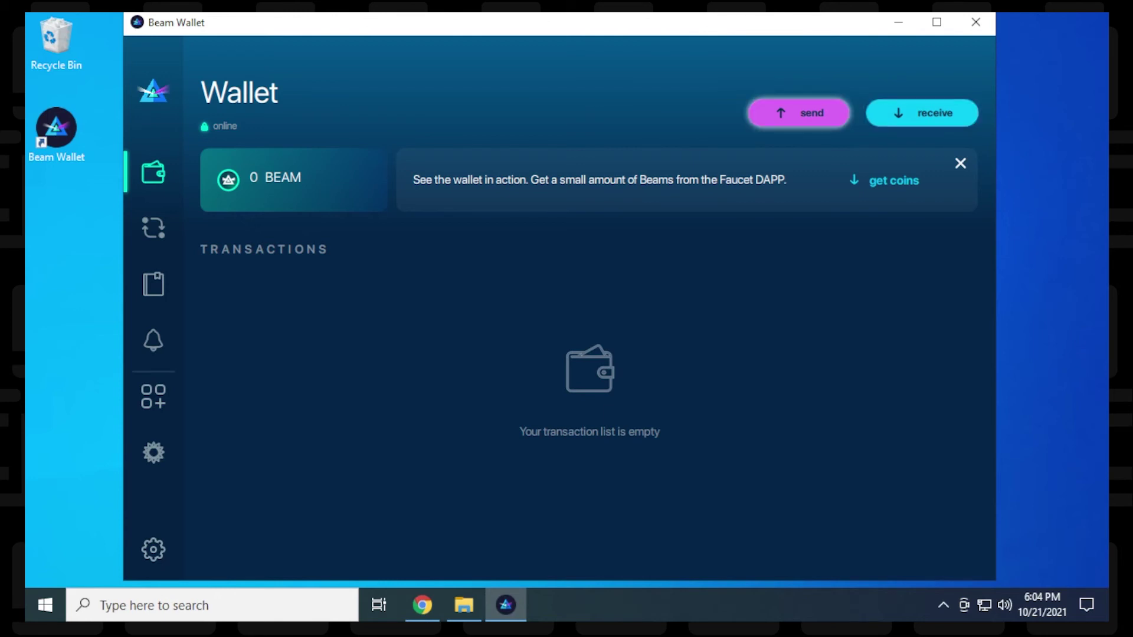
- Glance at the Send form, then copy a receiving address from the Receive screen
click(813, 112)
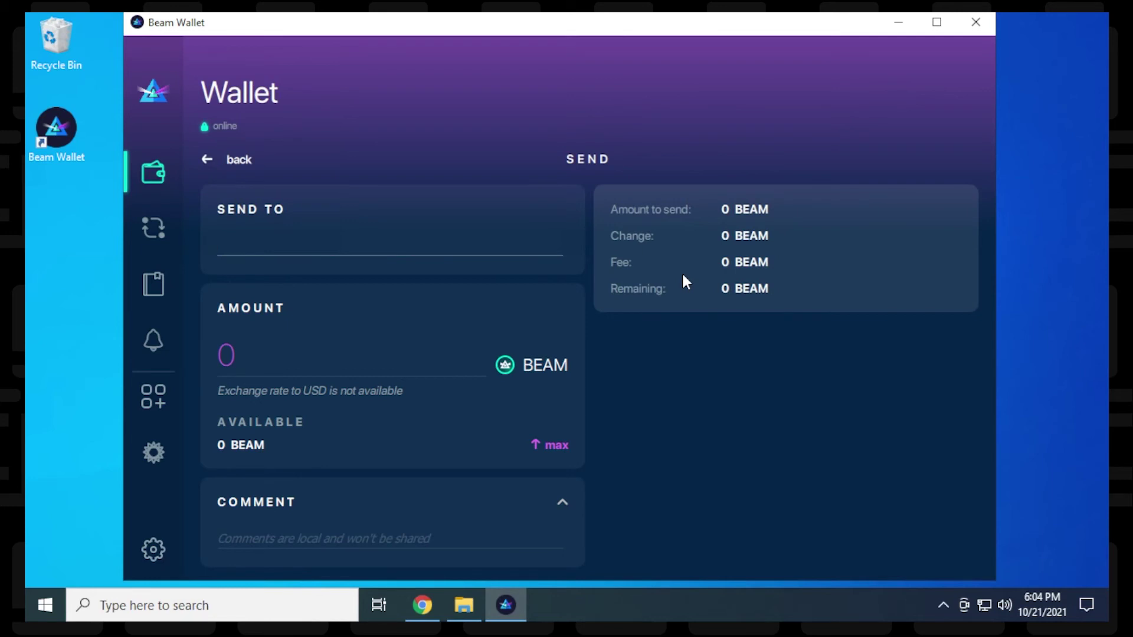
click(224, 157)
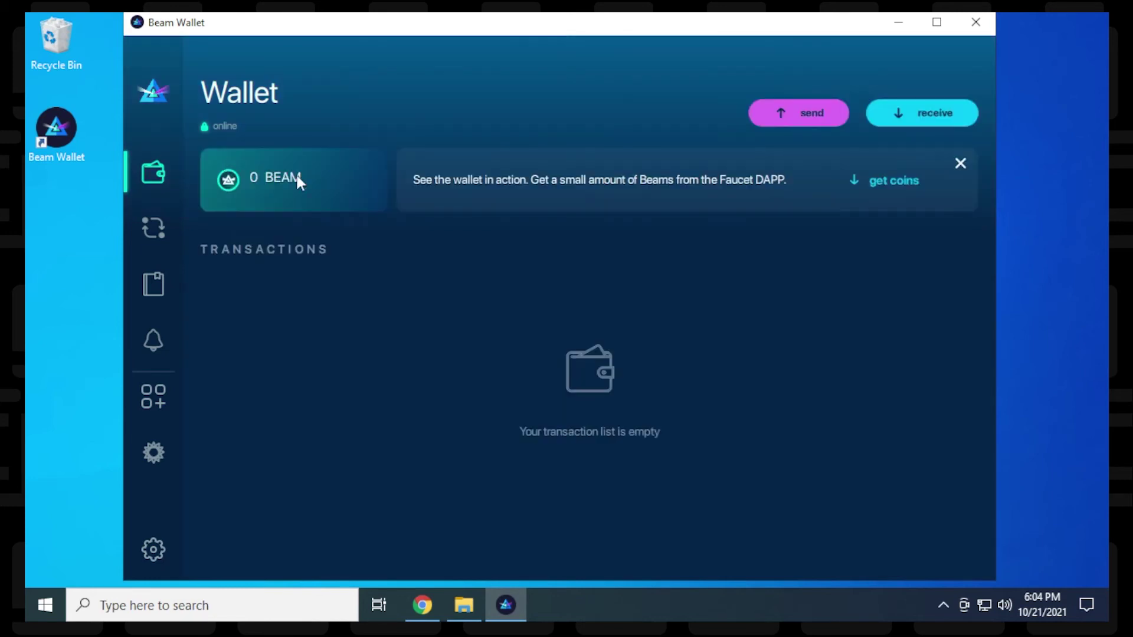
click(930, 111)
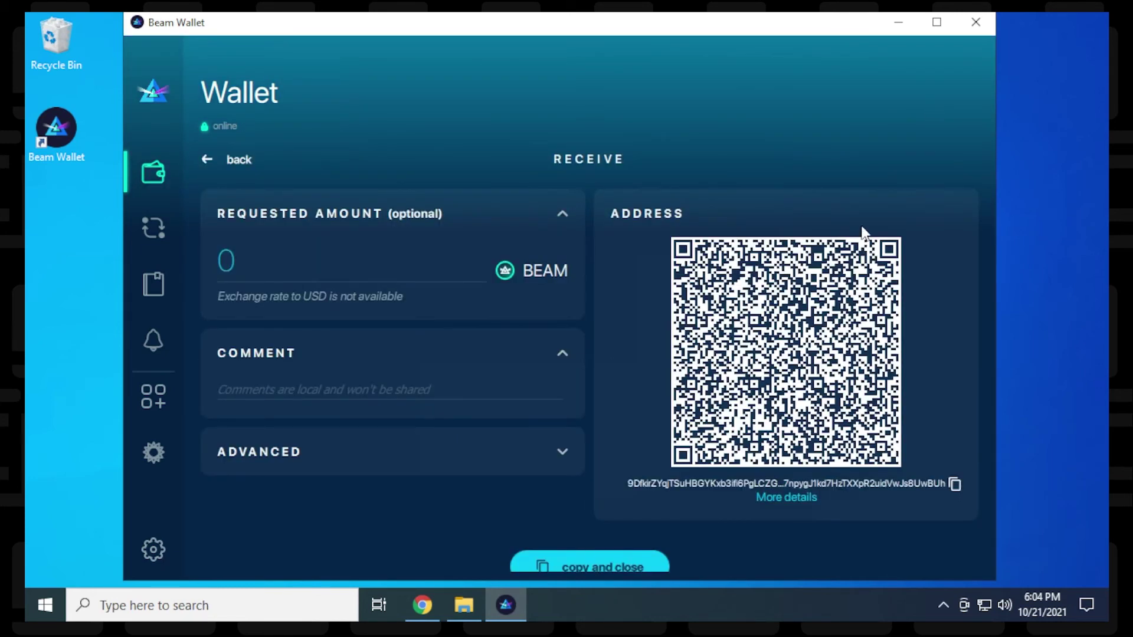
click(955, 484)
click(560, 452)
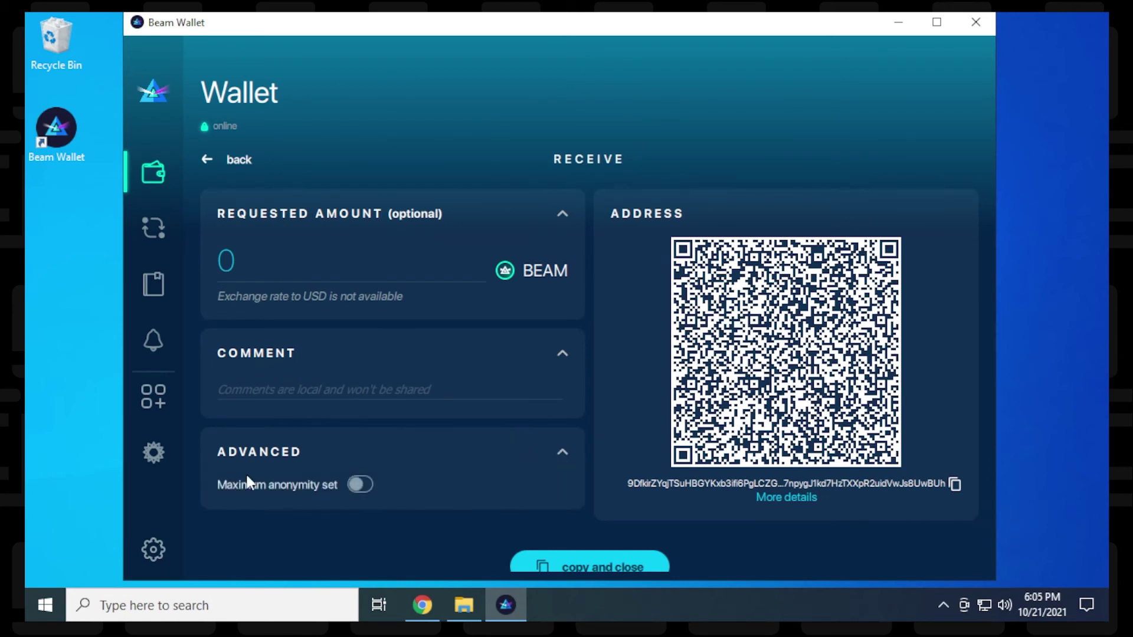
click(564, 452)
click(210, 160)
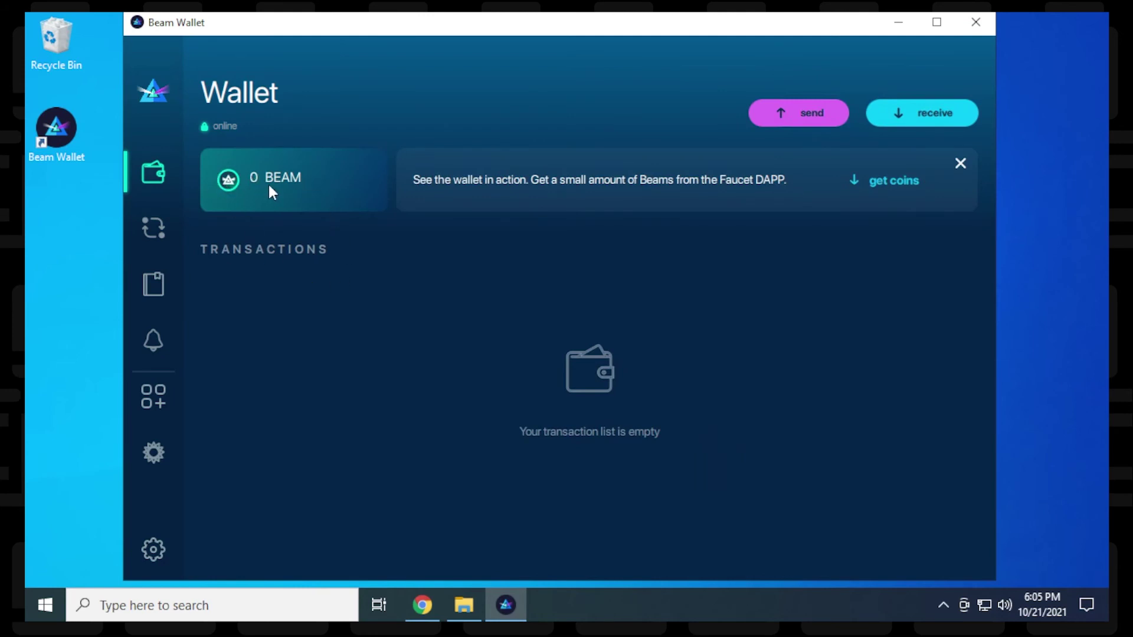
- Visit Atomic Swaps, Settings, Address Book and Notifications, finishing on the DAPP Store
click(154, 228)
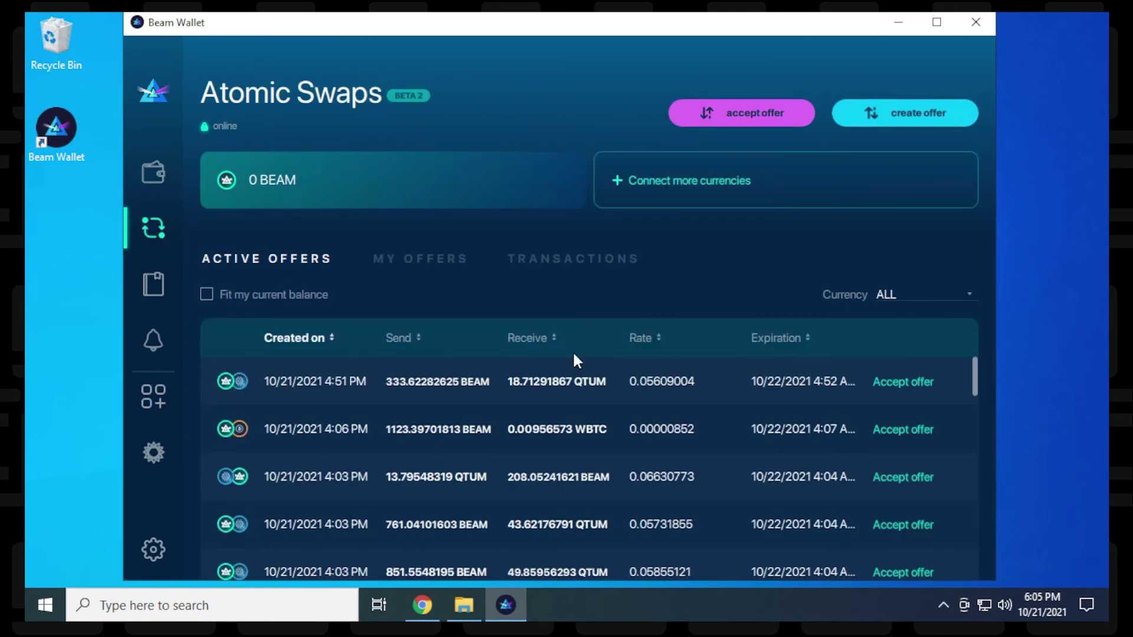
click(730, 186)
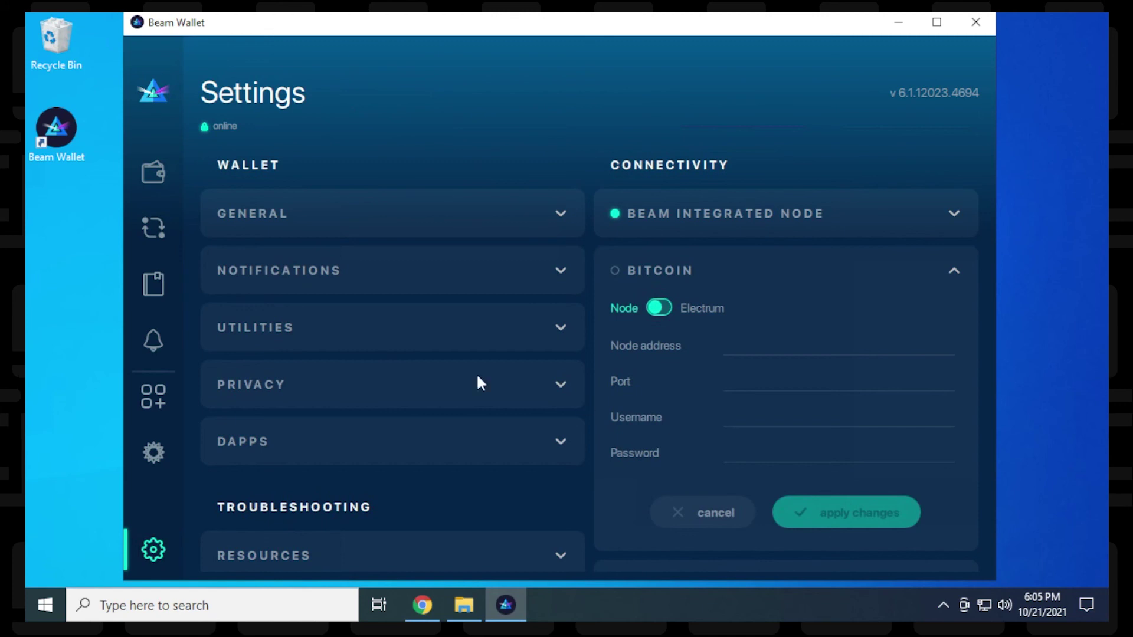
click(153, 285)
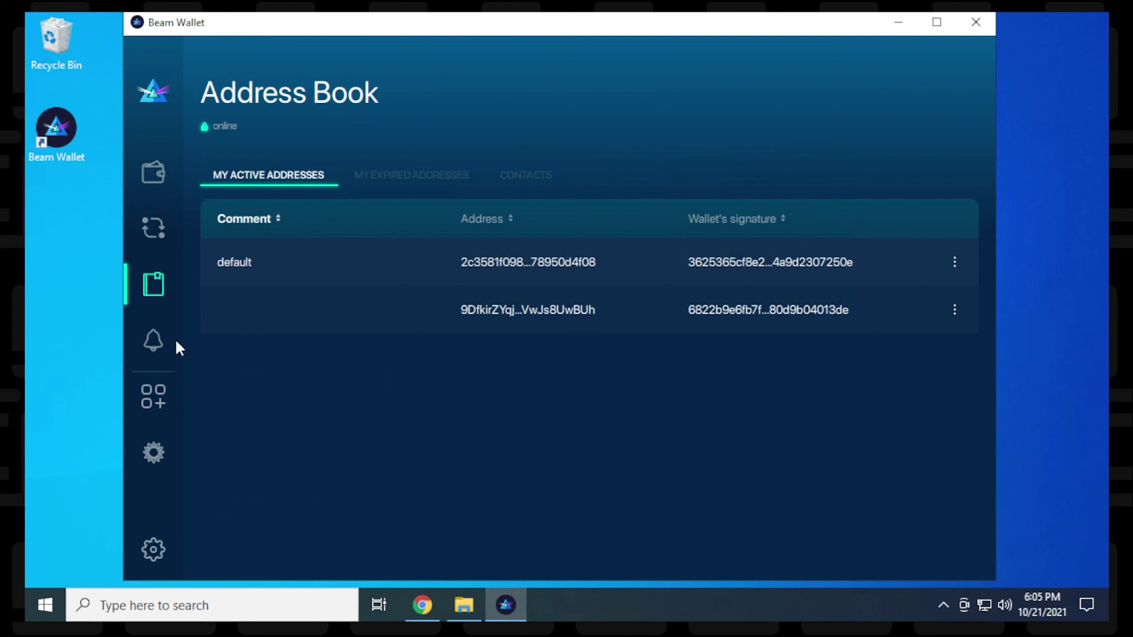
click(148, 350)
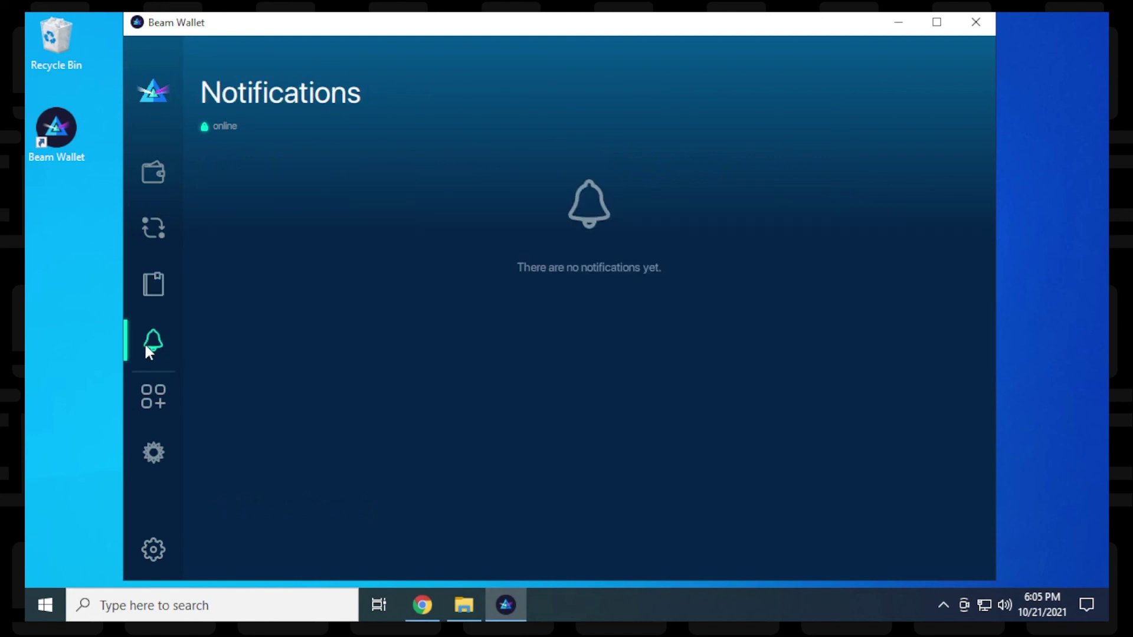
click(153, 404)
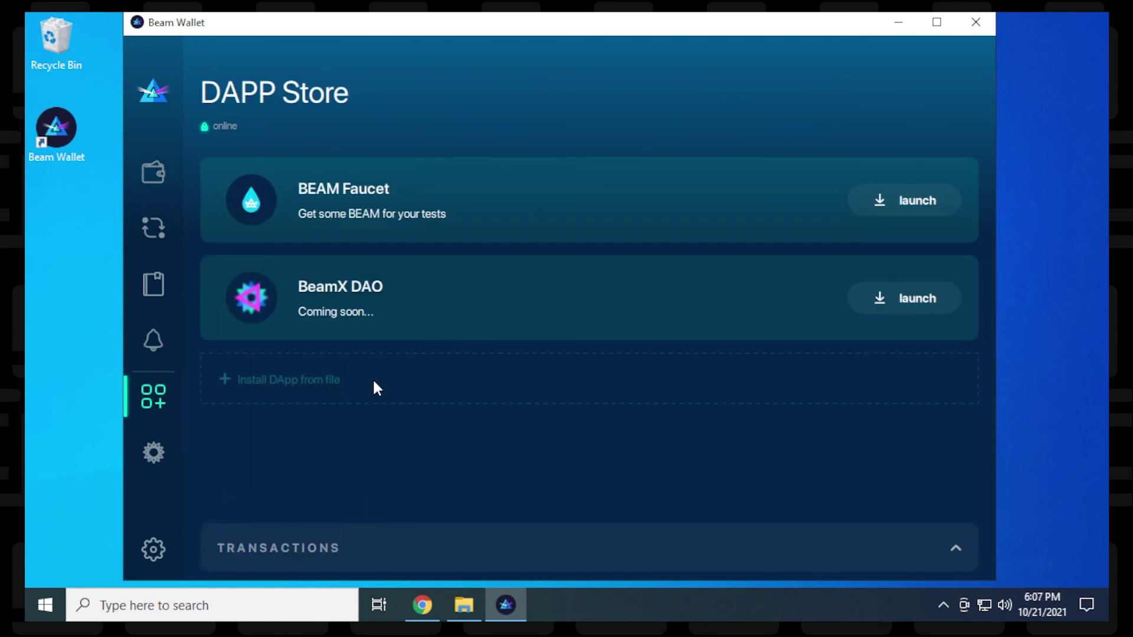
- Cancel the 'Install DApp from file' picker and return to the Wallet screen showing 0 BEAM
click(284, 380)
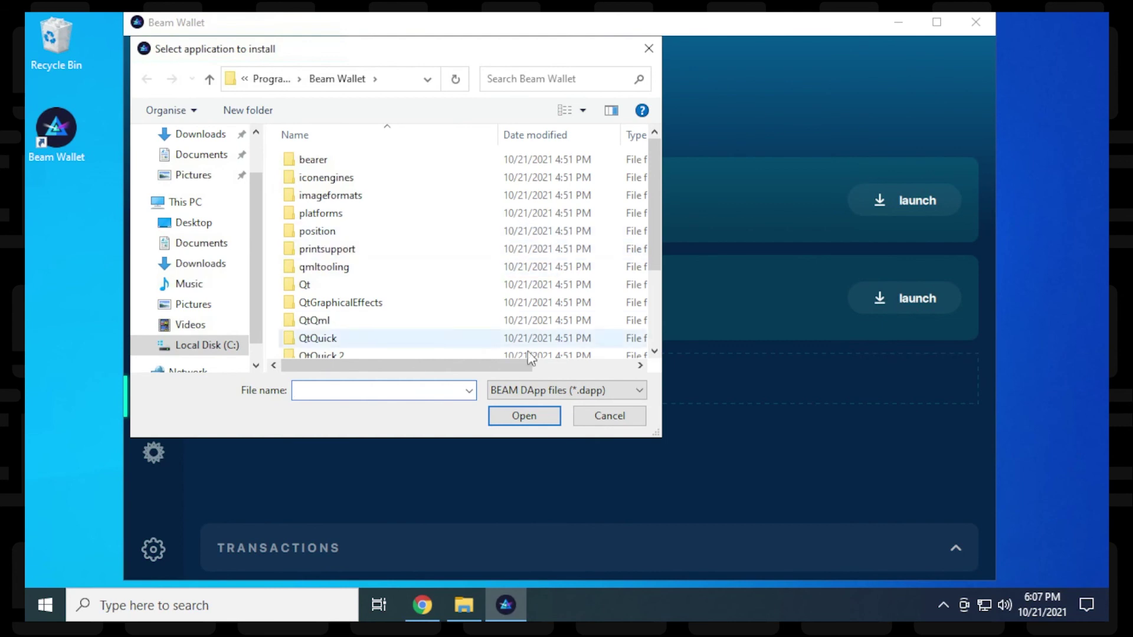
click(603, 413)
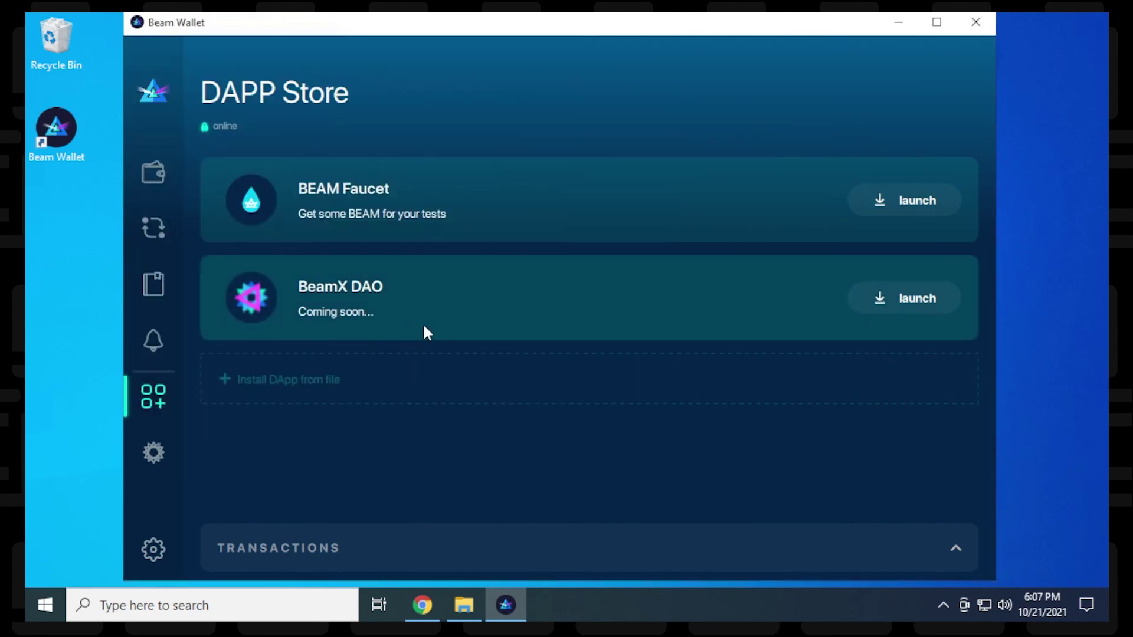
click(157, 171)
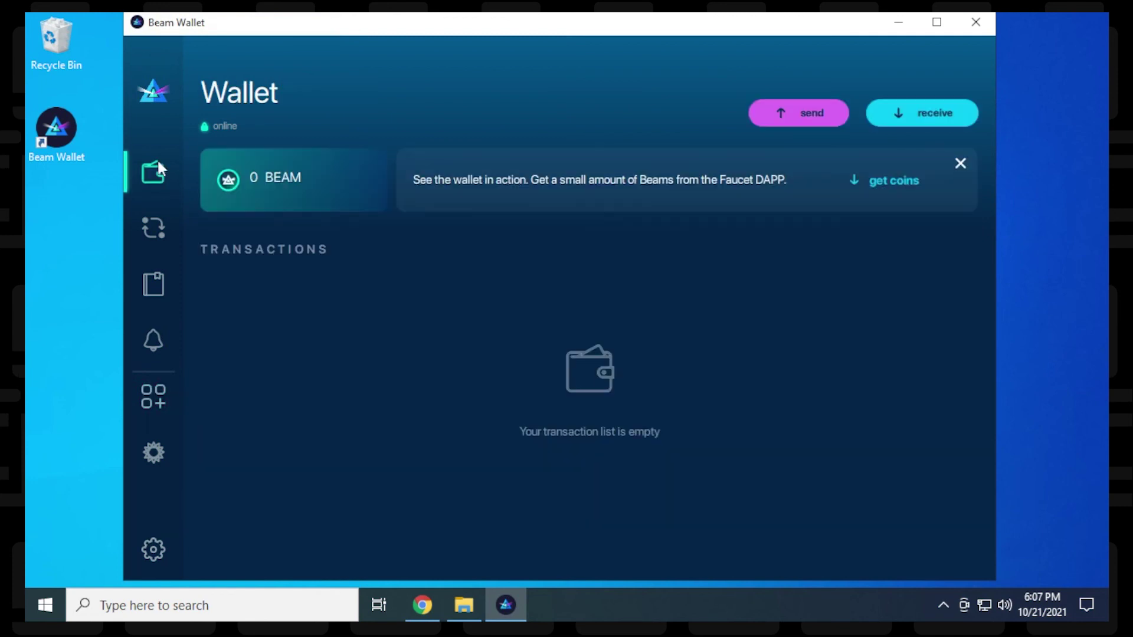